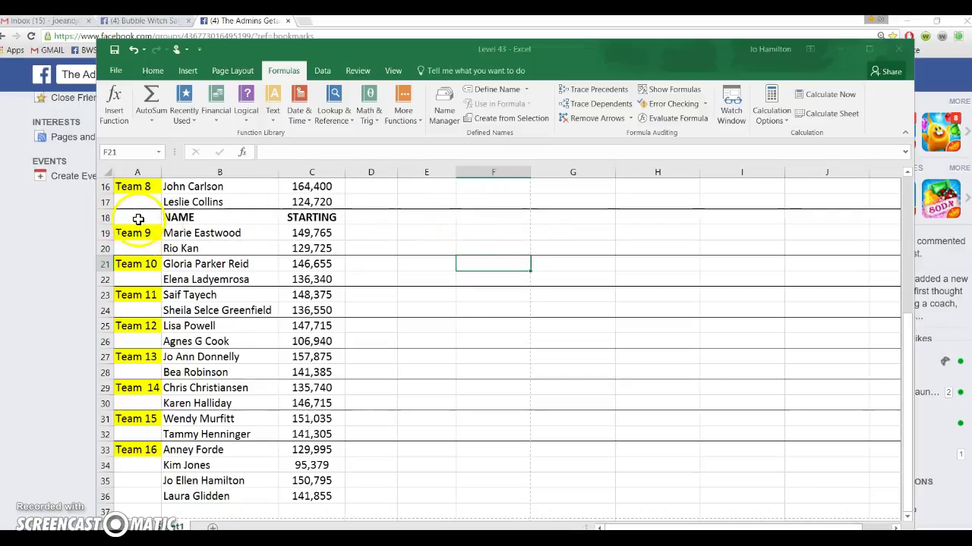
Discard a stray entry started in empty cell A37 and begin labelling A35 'Team 17'.
scroll(137, 219, up, 4)
scroll(145, 220, down, 3)
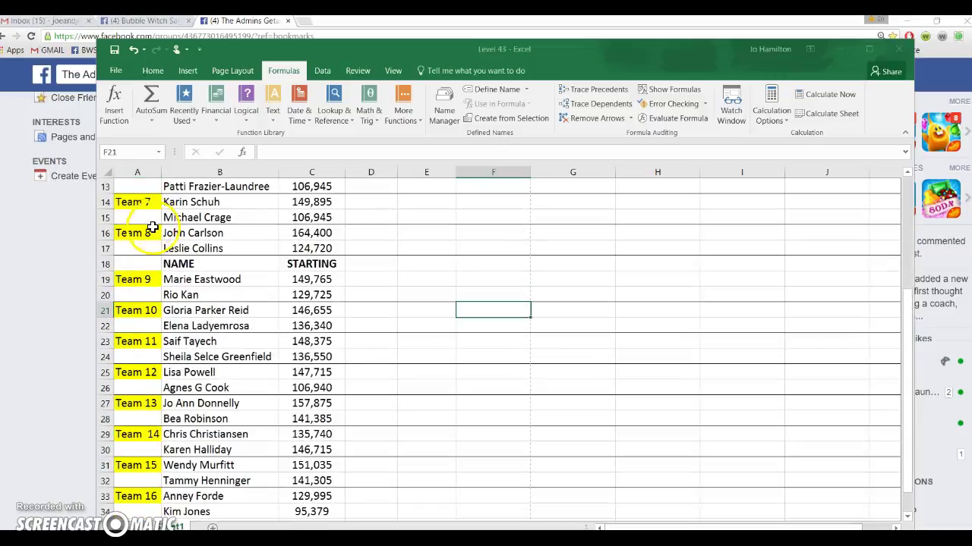
scroll(133, 227, down, 1)
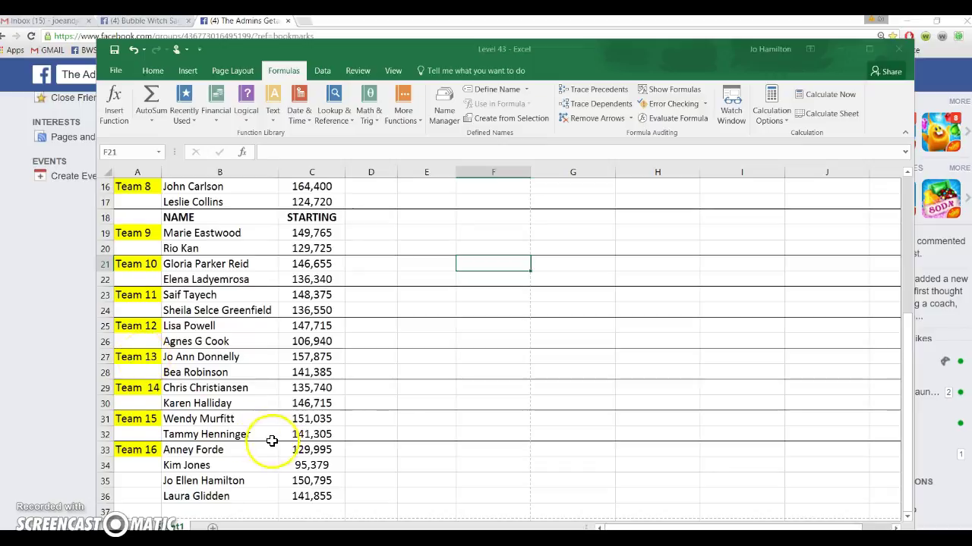
scroll(266, 438, down, 2)
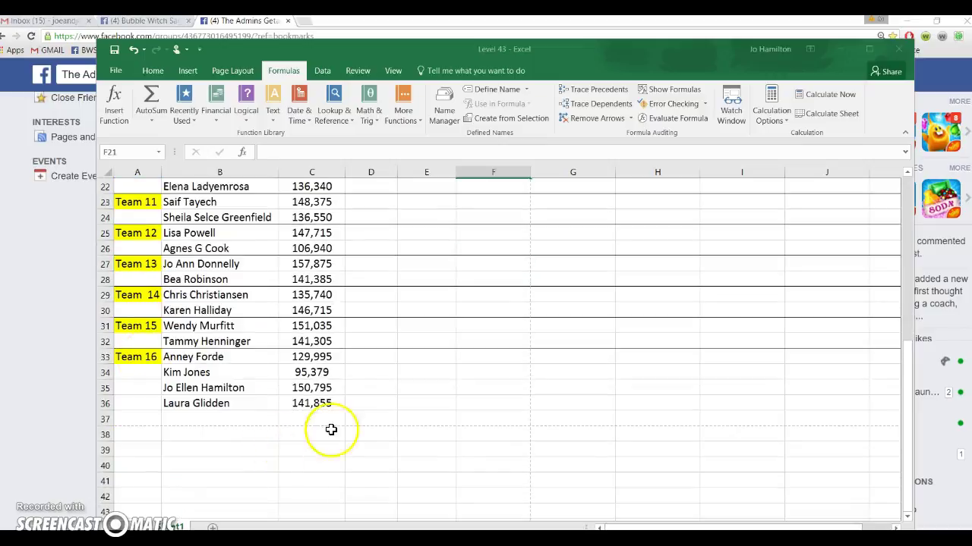
click(128, 418)
text(Tea)
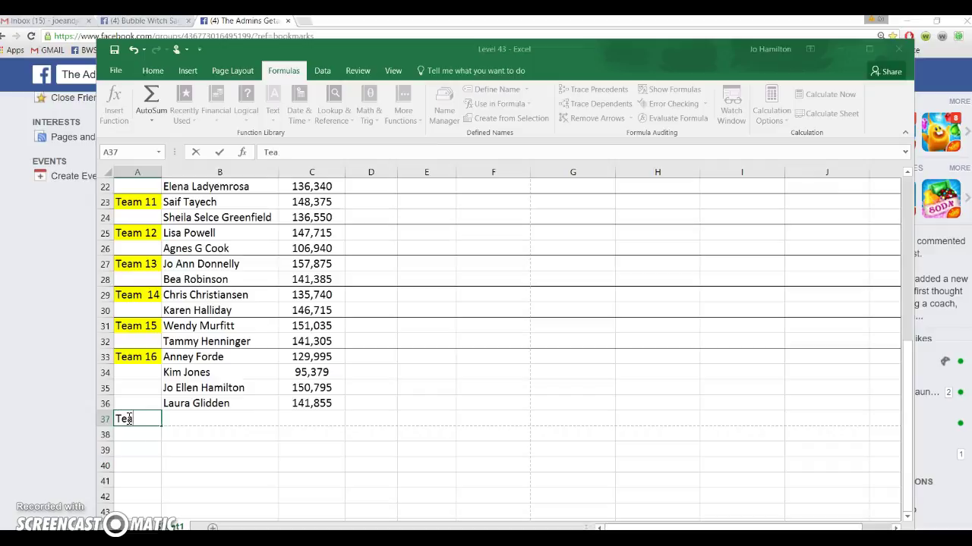
key(Escape)
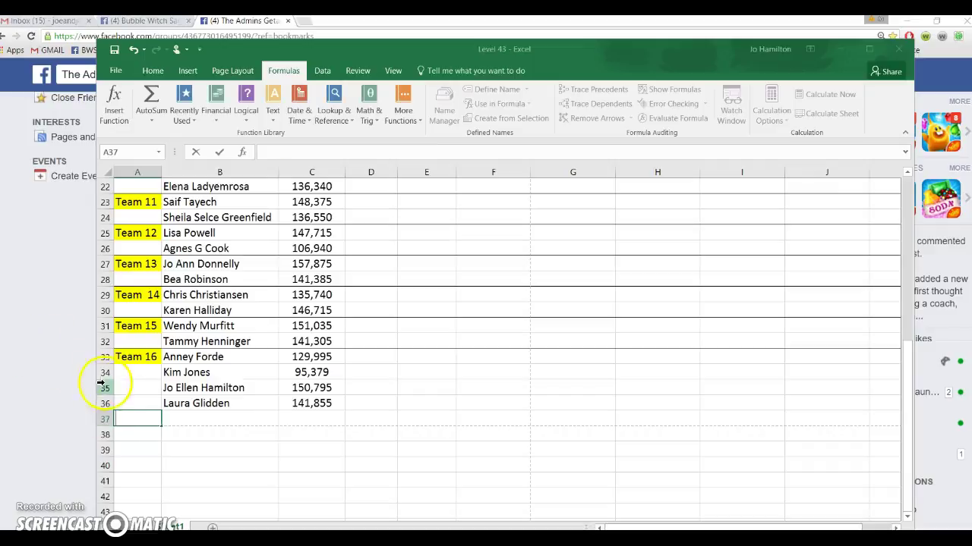
click(125, 388)
text(Team 17)
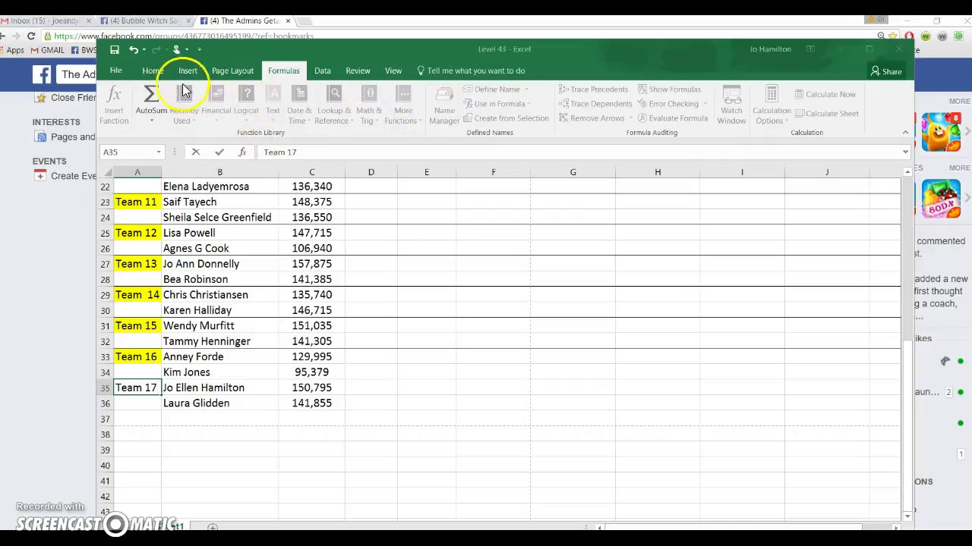
Confirm the Team 17 entry and give cell A35 a yellow Fill Color like the other team labels.
click(146, 70)
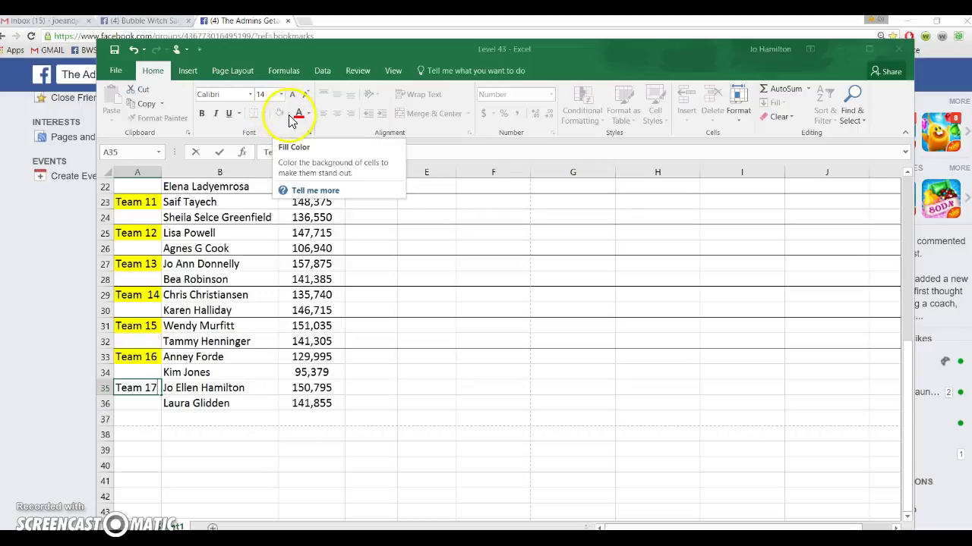
click(220, 390)
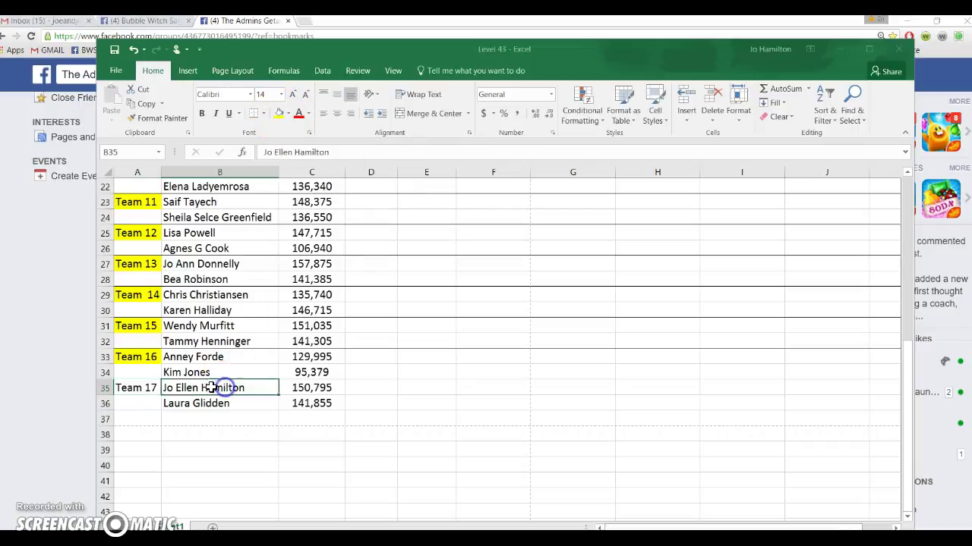
click(130, 388)
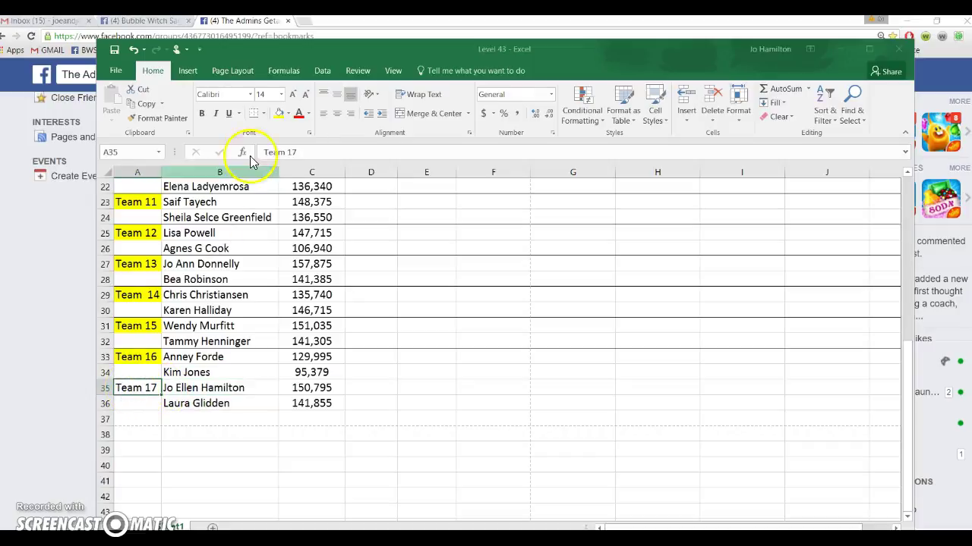
click(287, 116)
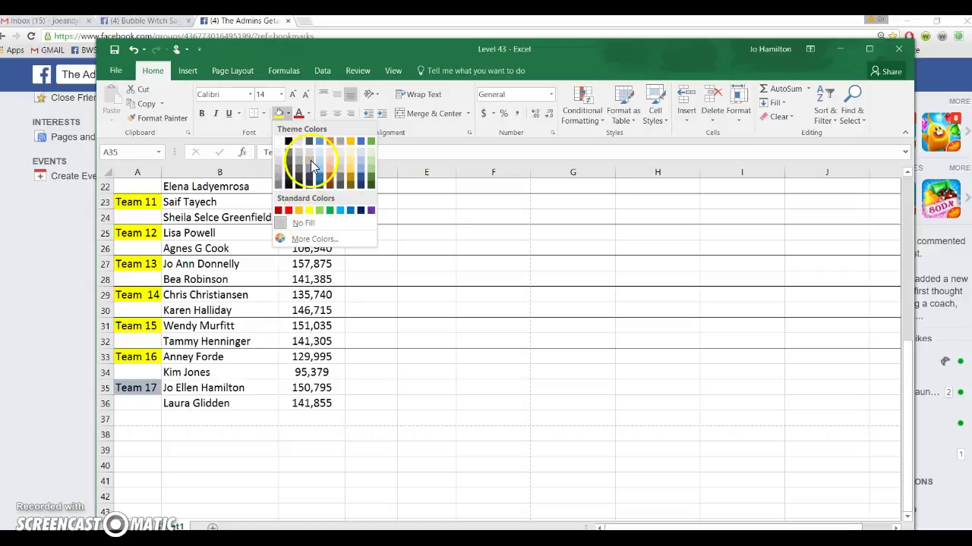
click(304, 218)
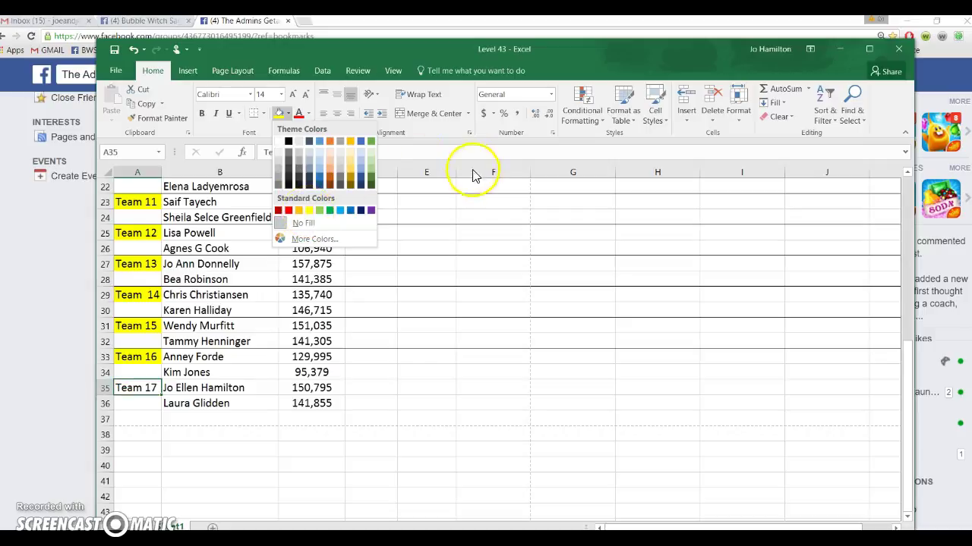
click(309, 114)
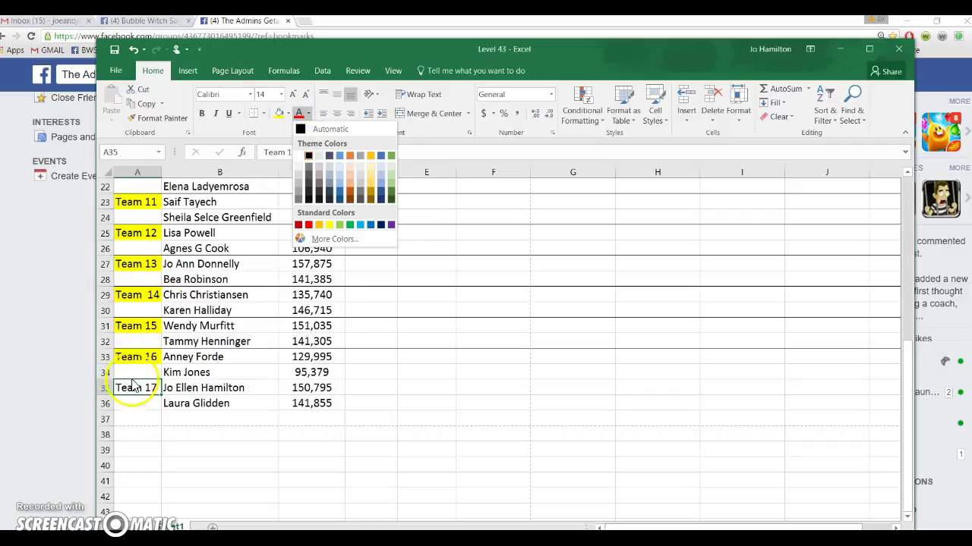
click(310, 111)
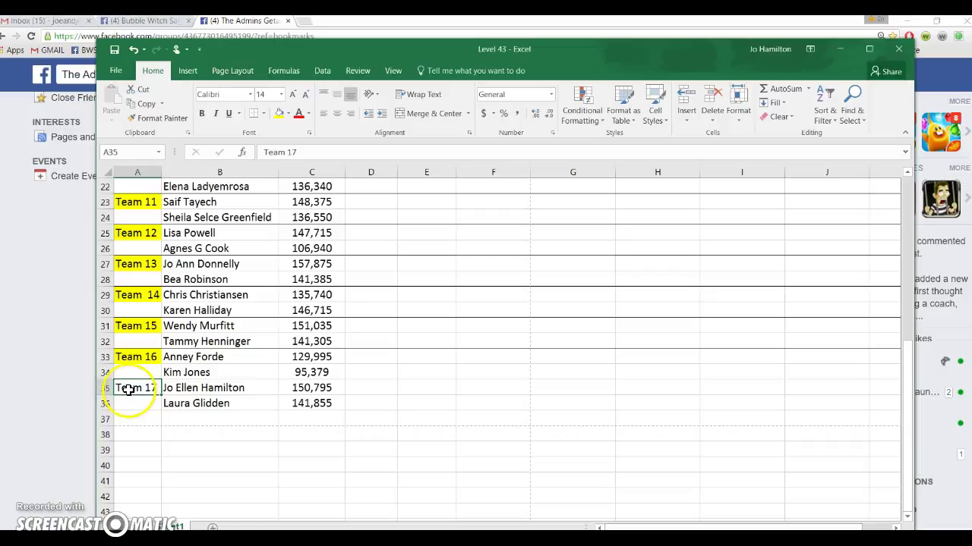
click(279, 116)
click(131, 386)
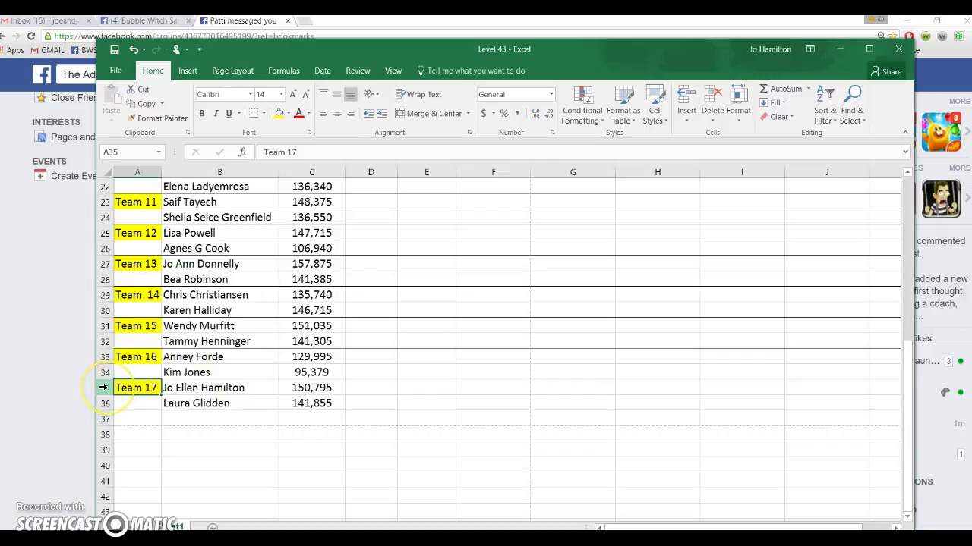
Select the entire row 35 holding the Team 17 label.
click(103, 387)
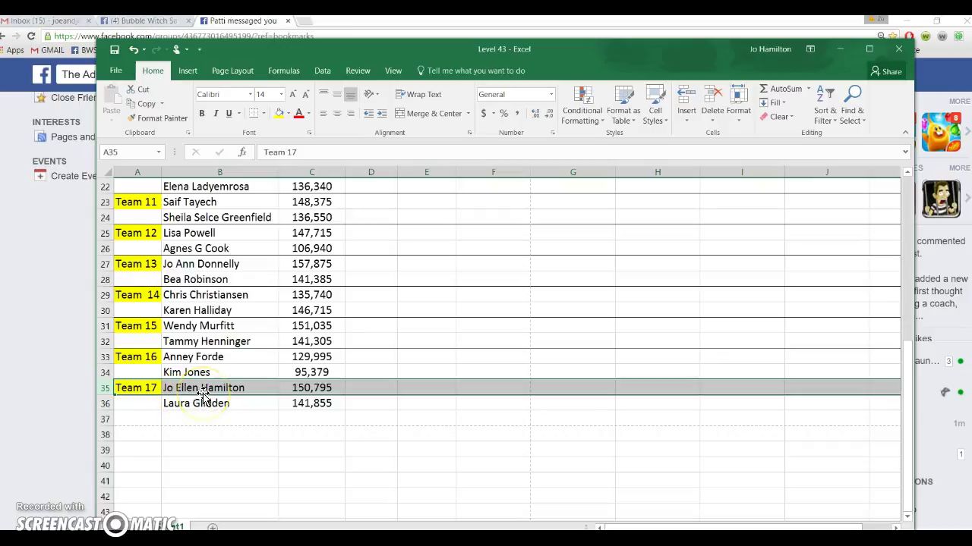
click(383, 203)
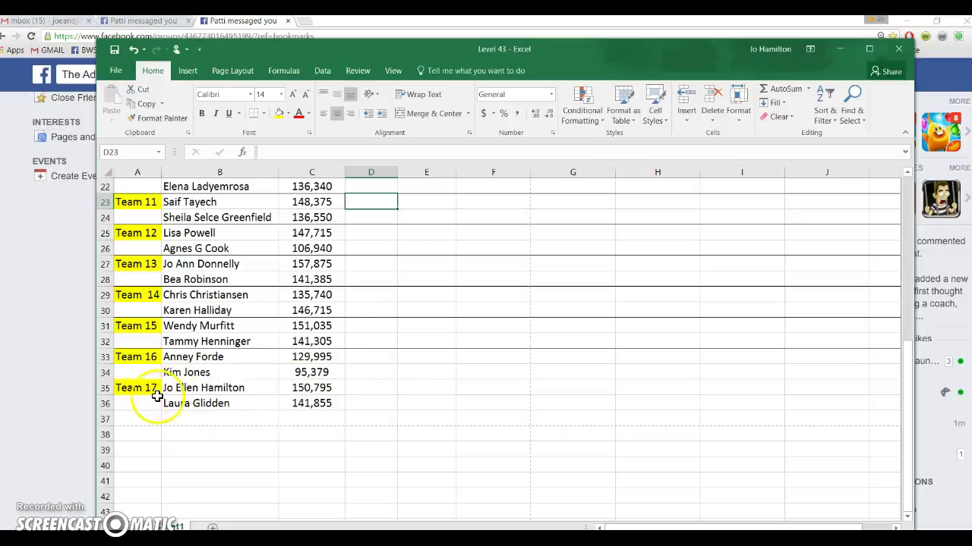
click(105, 387)
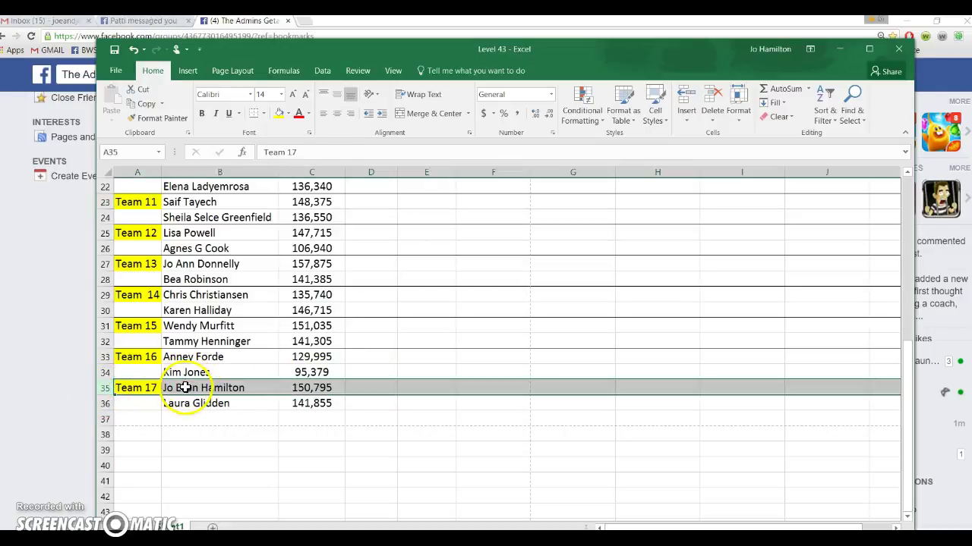
Apply Top Border to row 35 from the Borders dropdown to separate Team 17 from Team 16.
click(264, 113)
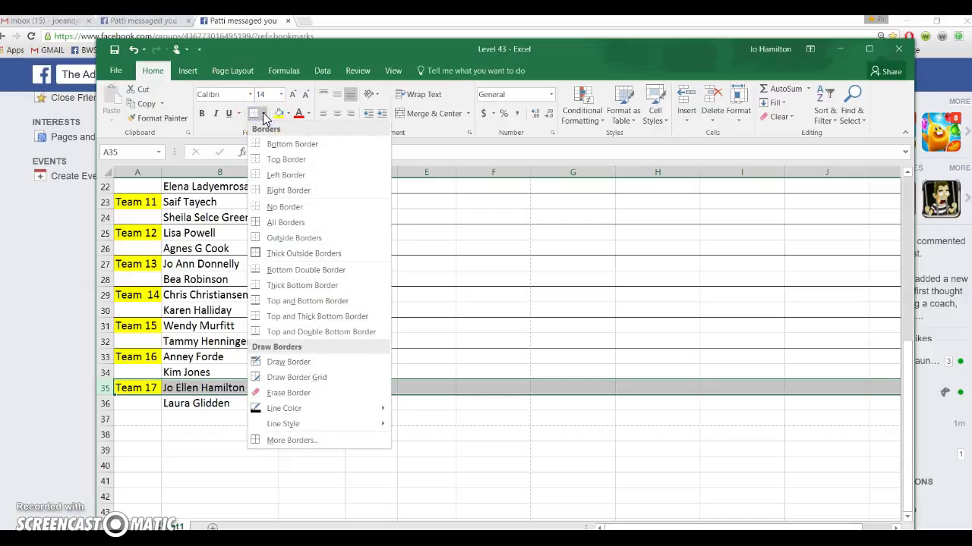
click(274, 145)
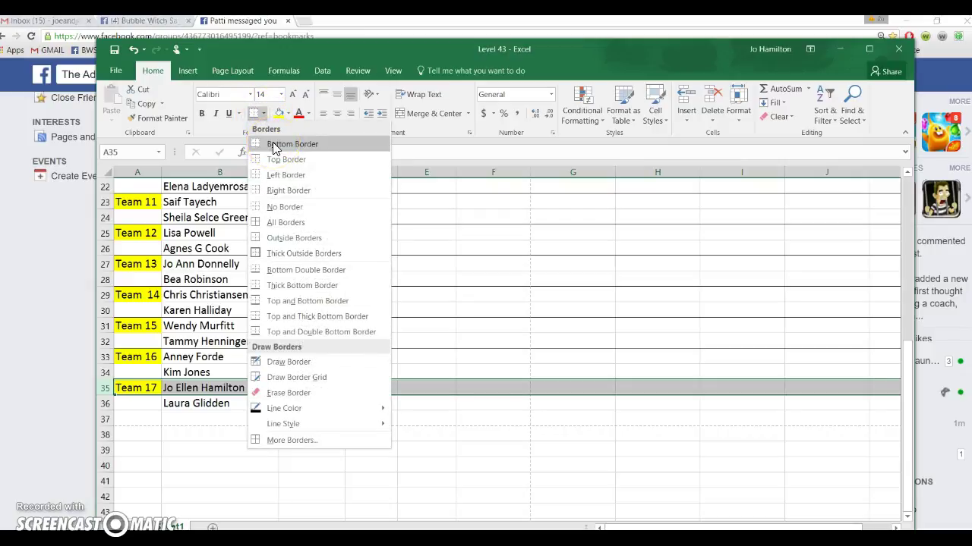
click(279, 199)
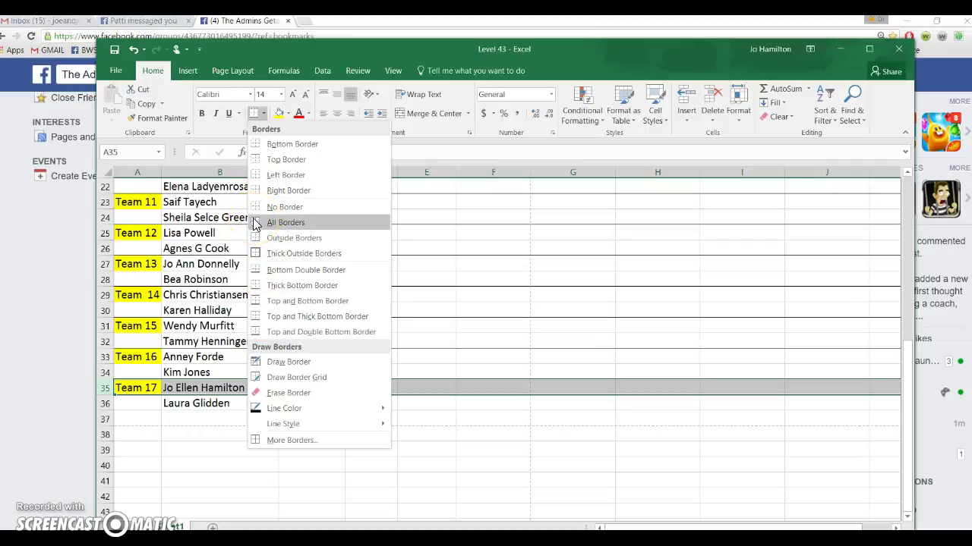
click(277, 400)
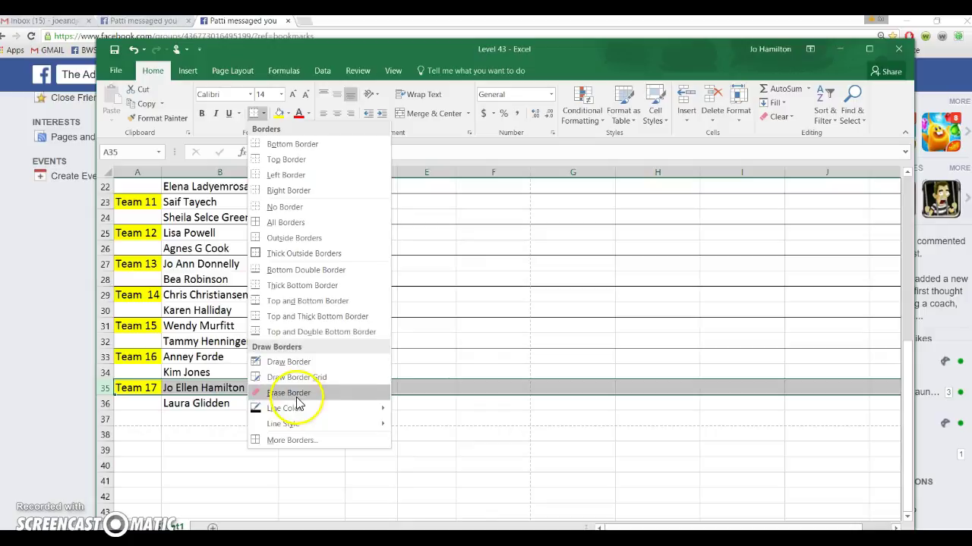
mouse_move(298, 423)
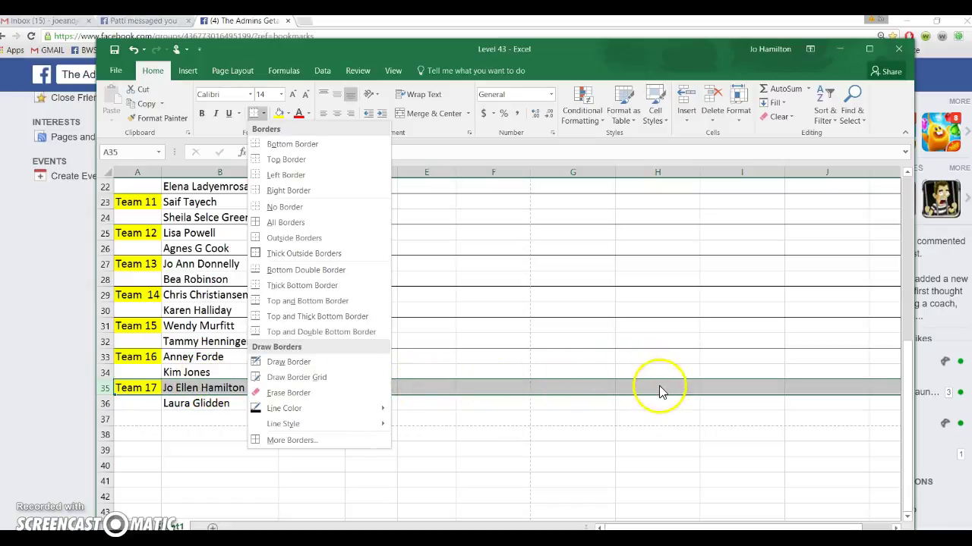
click(274, 159)
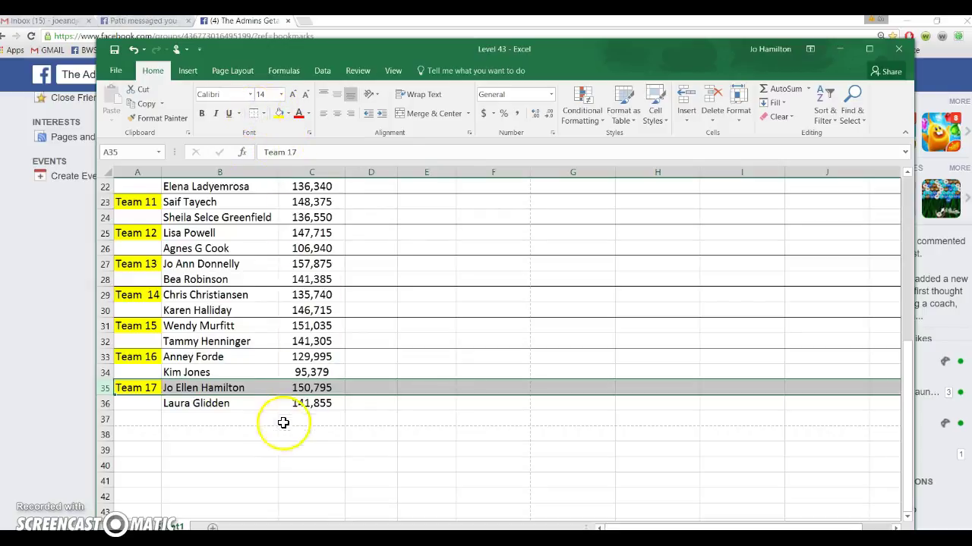
Give row 36 a Bottom Border so the Team 17 pair is enclosed.
click(235, 417)
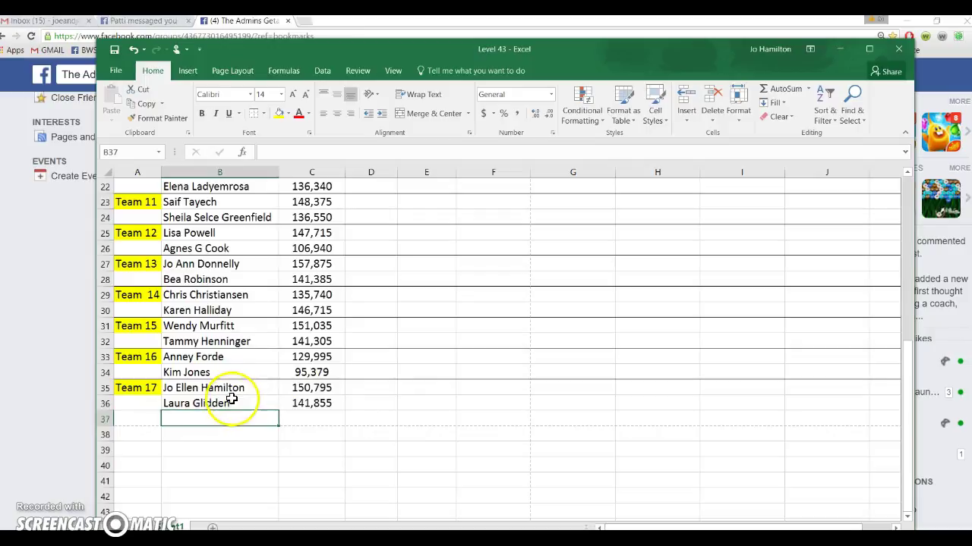
click(105, 404)
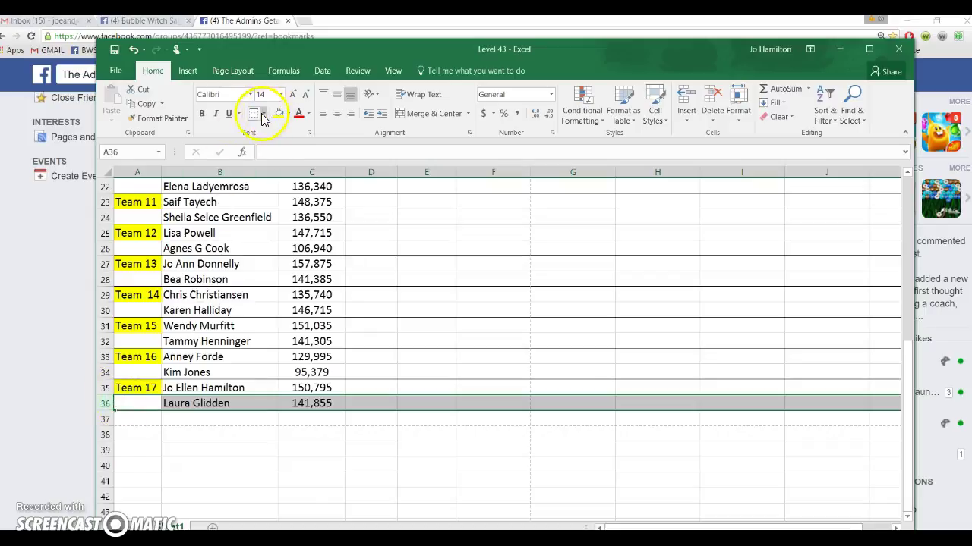
click(263, 114)
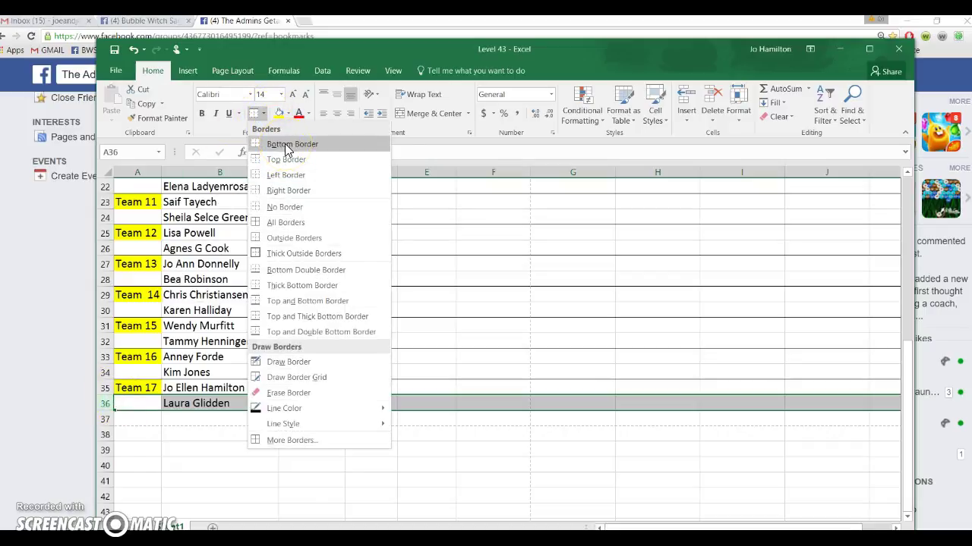
click(285, 143)
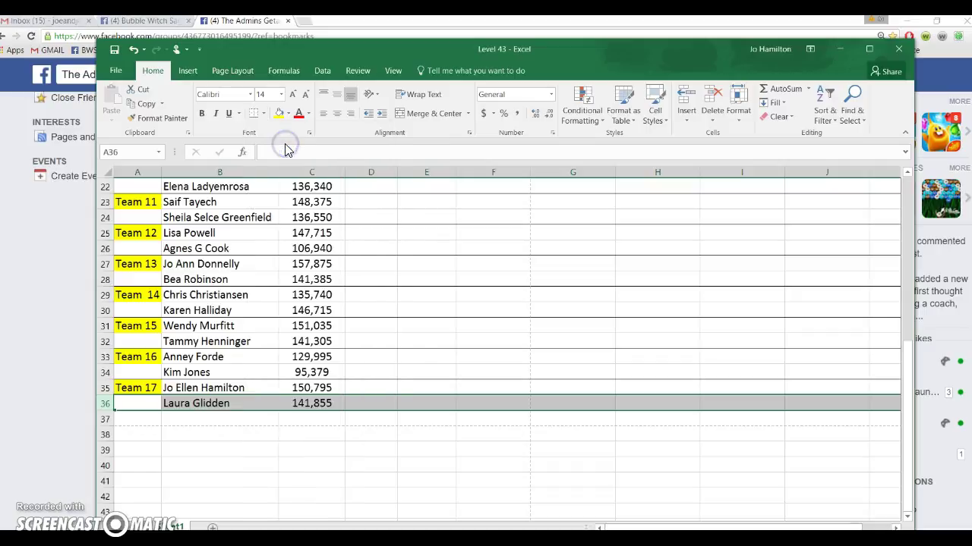
click(357, 465)
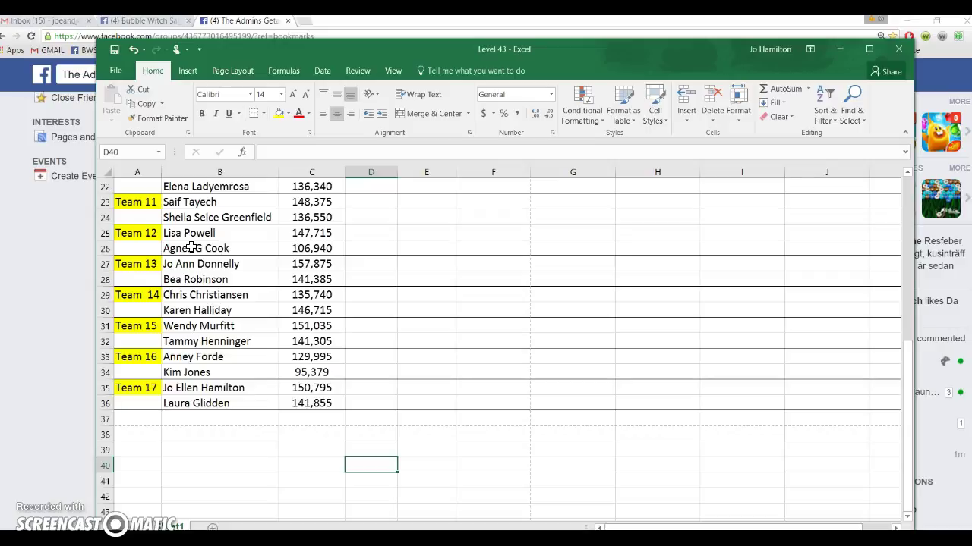
scroll(501, 282, up, 3)
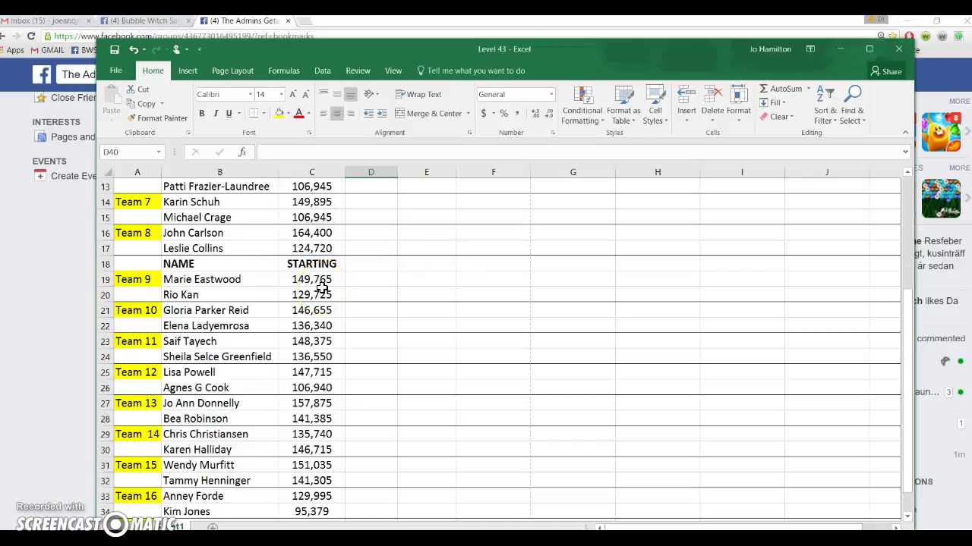
scroll(321, 287, down, 2)
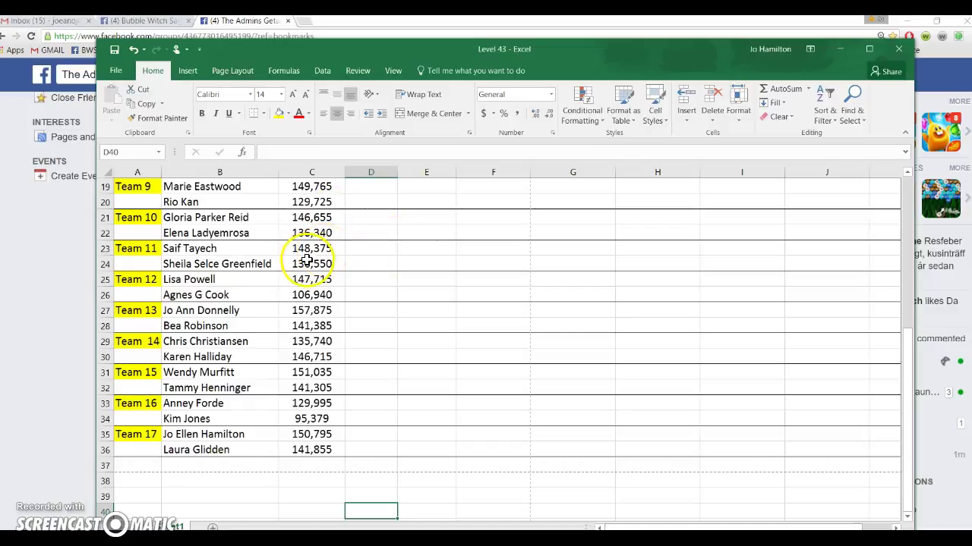
scroll(417, 273, up, 4)
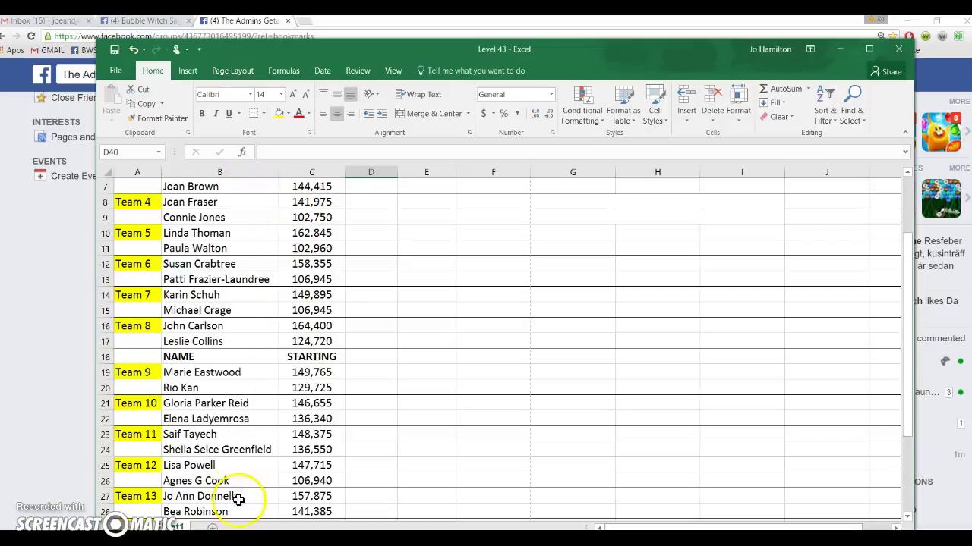
scroll(465, 215, down, 4)
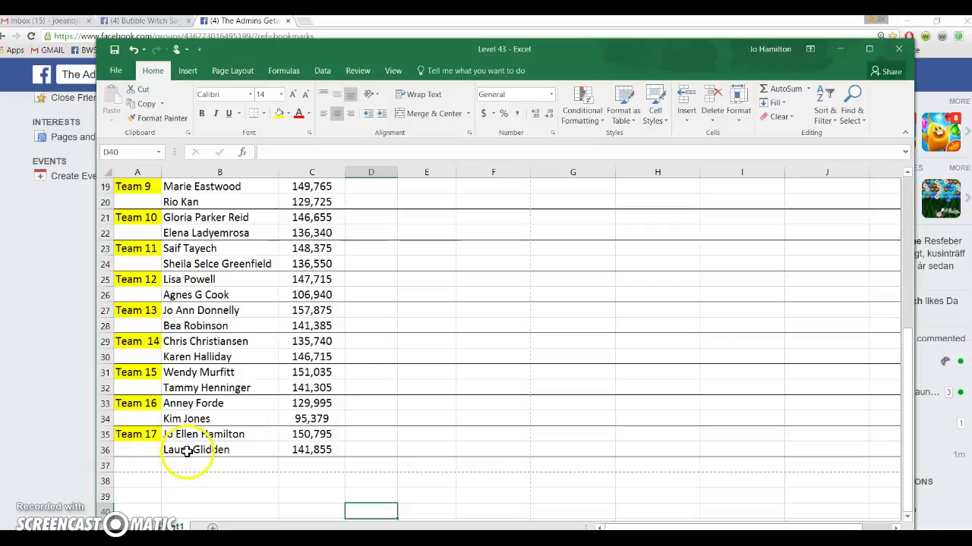
click(187, 451)
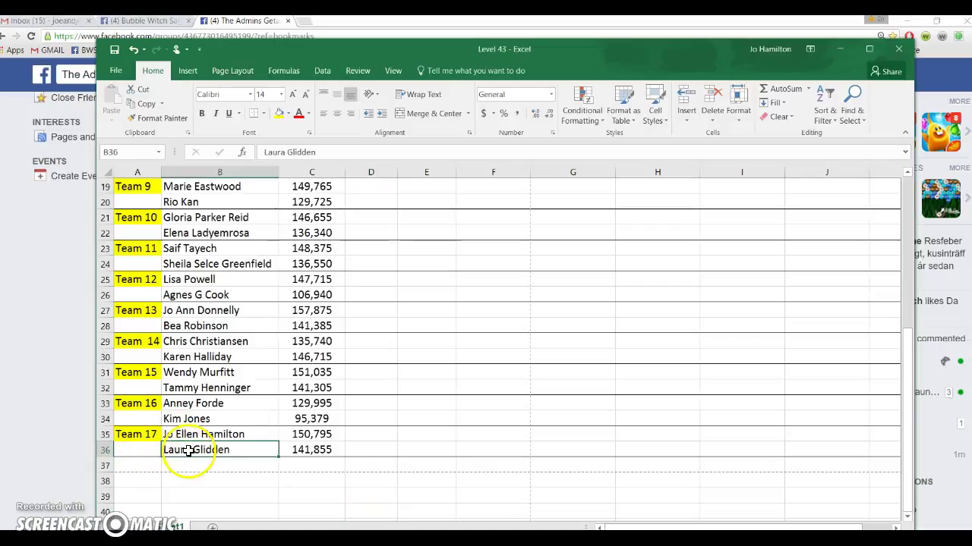
click(104, 448)
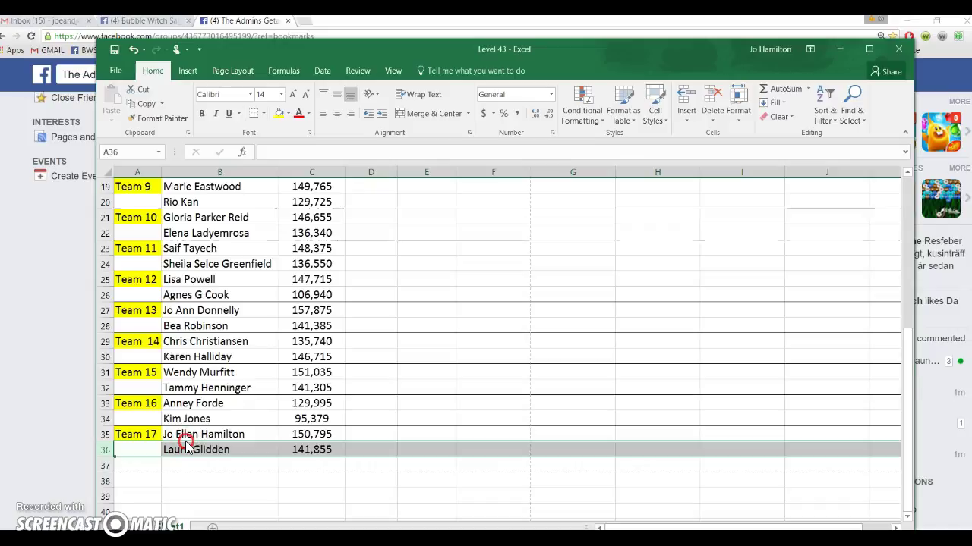
drag(185, 442, 188, 421)
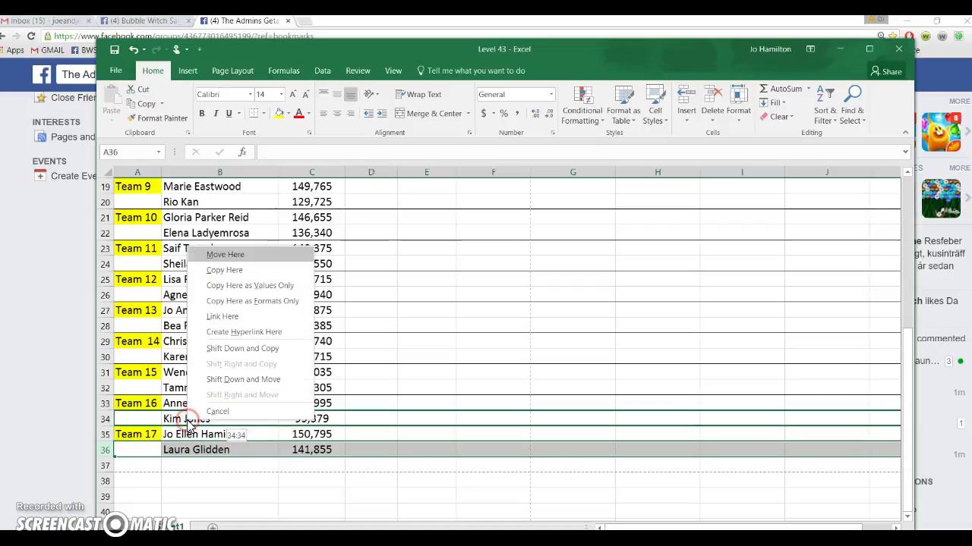
click(278, 383)
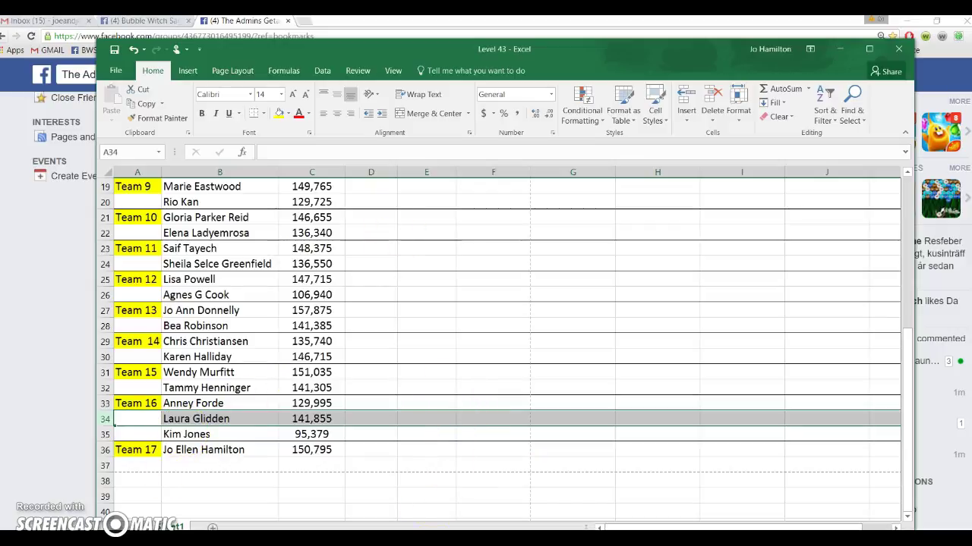
Right-drag row 36 (141,855) up to row 22 using Shift Down and Move.
click(132, 49)
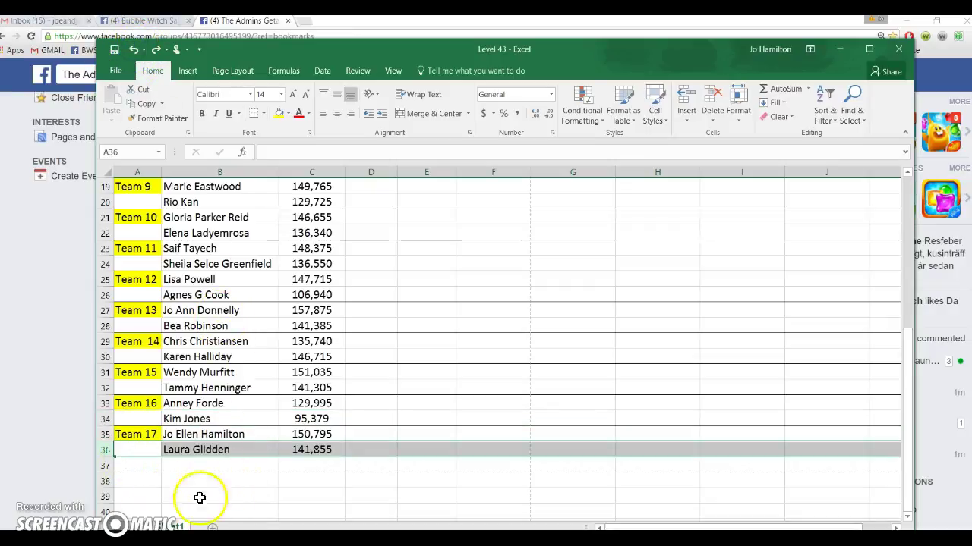
click(238, 500)
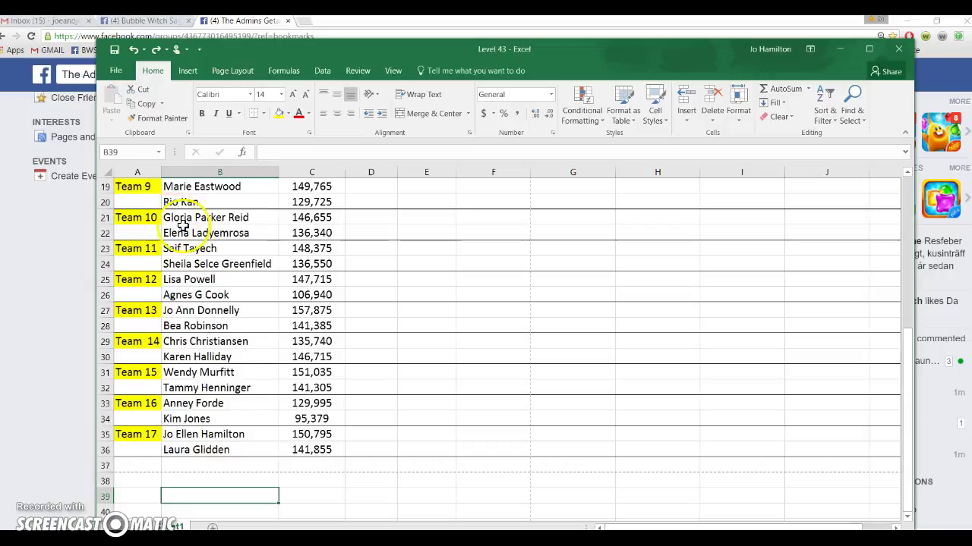
click(105, 451)
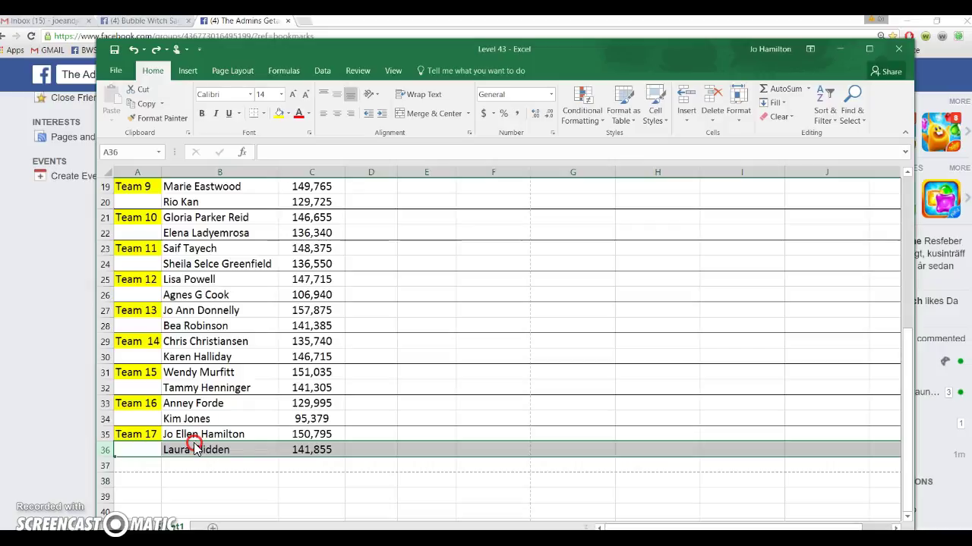
drag(194, 448, 211, 238)
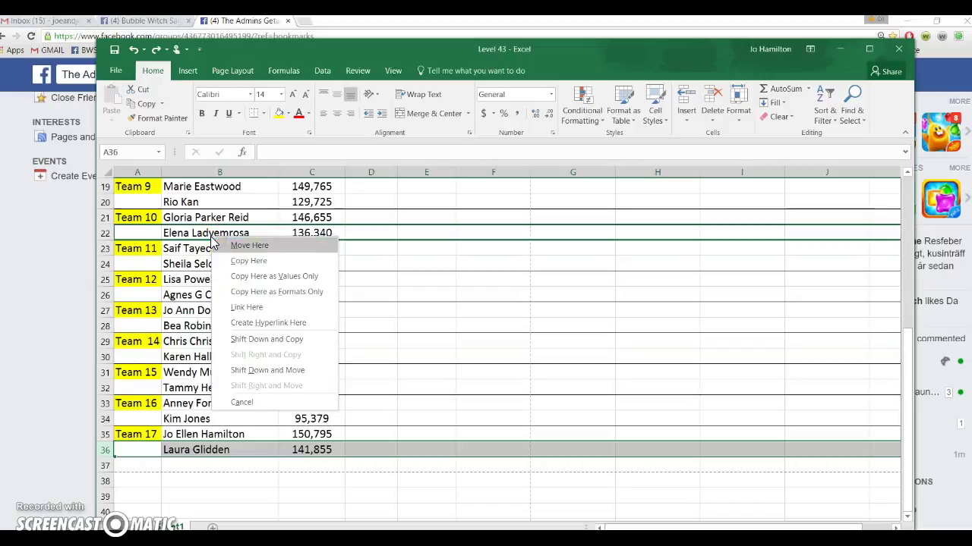
click(281, 373)
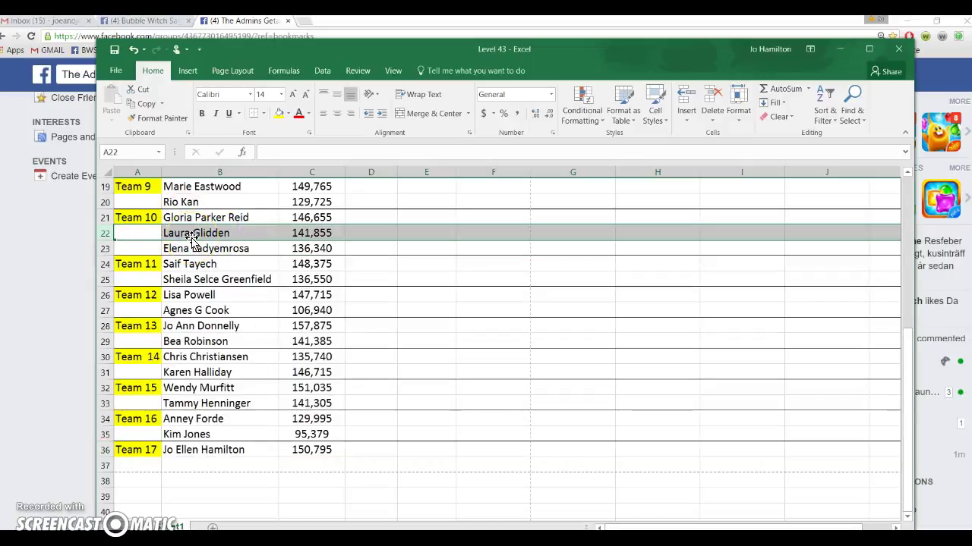
click(133, 50)
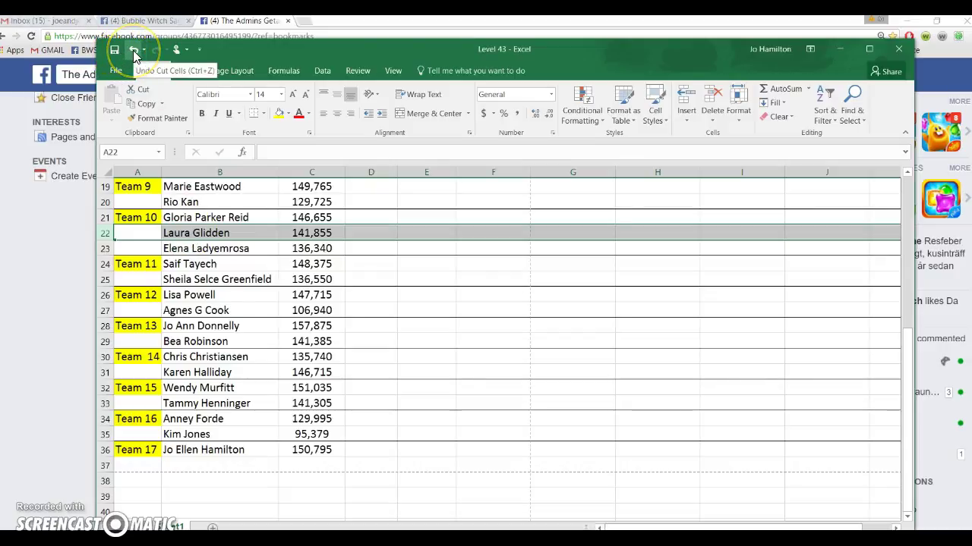
Undo the row move so the 141,855 player returns to row 36, then review the roster.
click(133, 50)
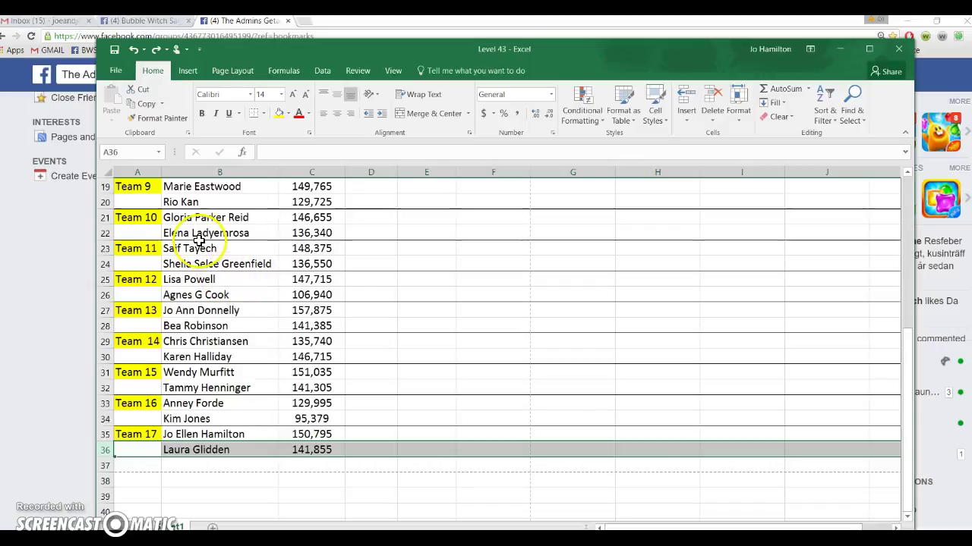
scroll(198, 240, up, 1)
scroll(198, 240, up, 6)
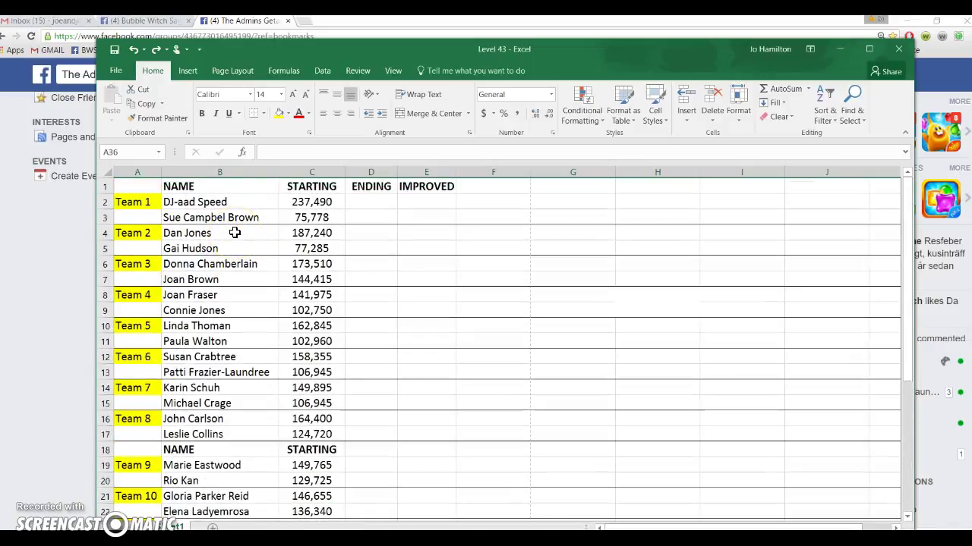
scroll(235, 233, down, 2)
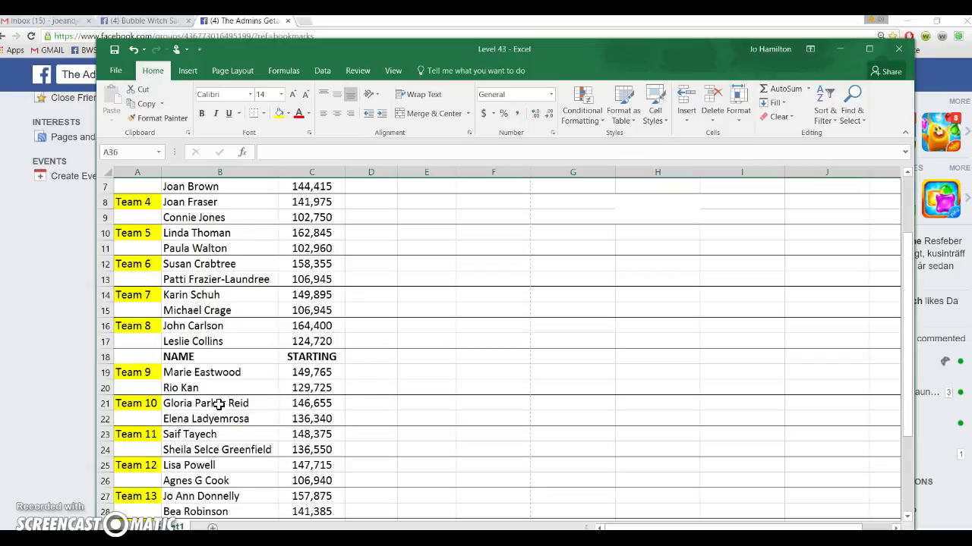
scroll(219, 405, down, 2)
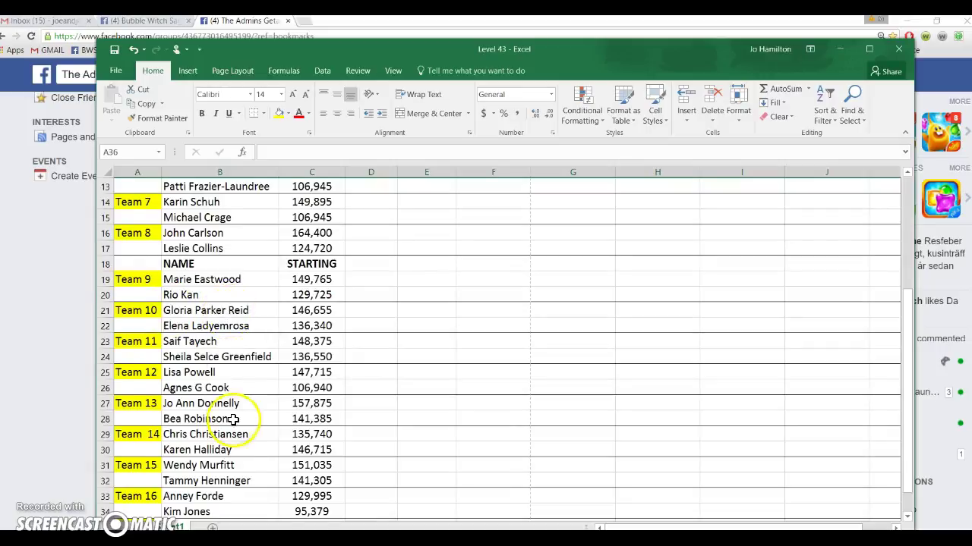
scroll(220, 433, down, 3)
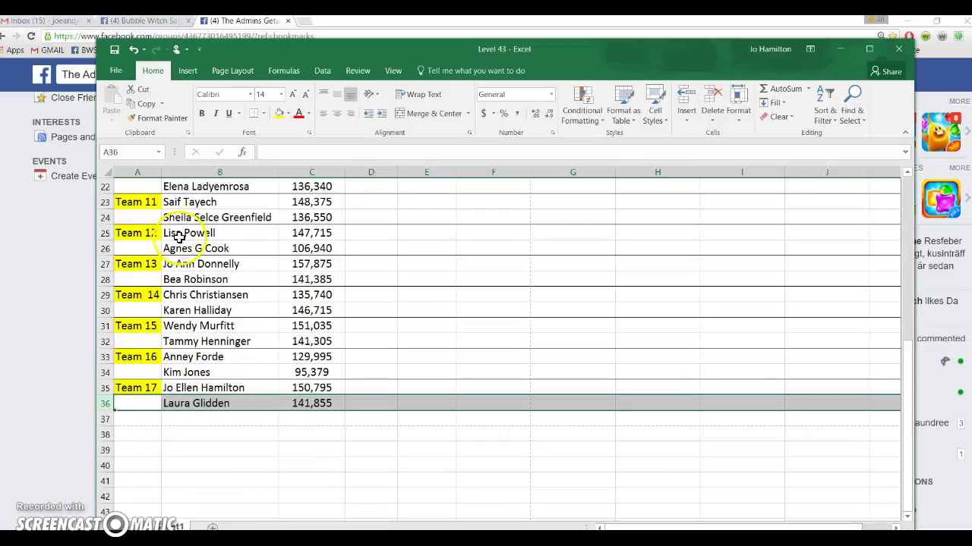
scroll(223, 260, up, 3)
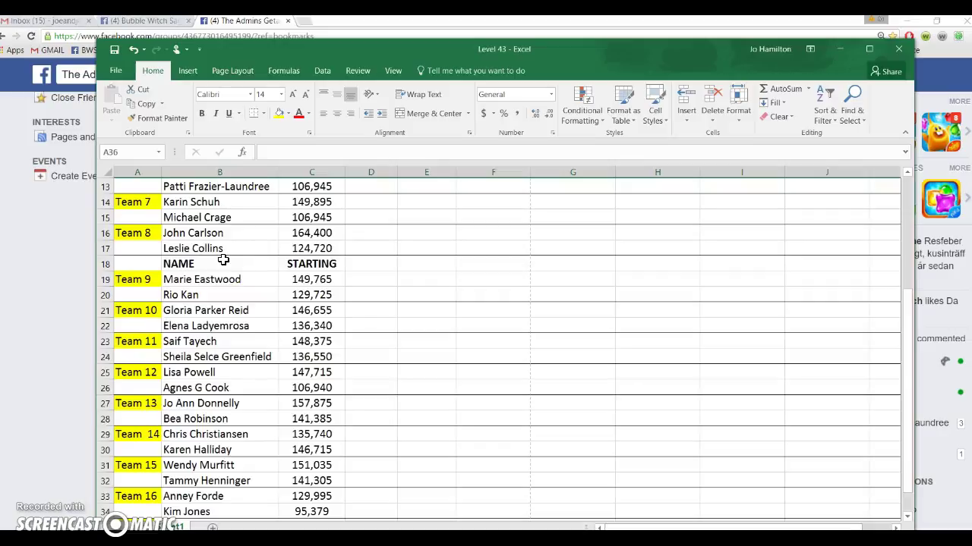
scroll(249, 263, down, 1)
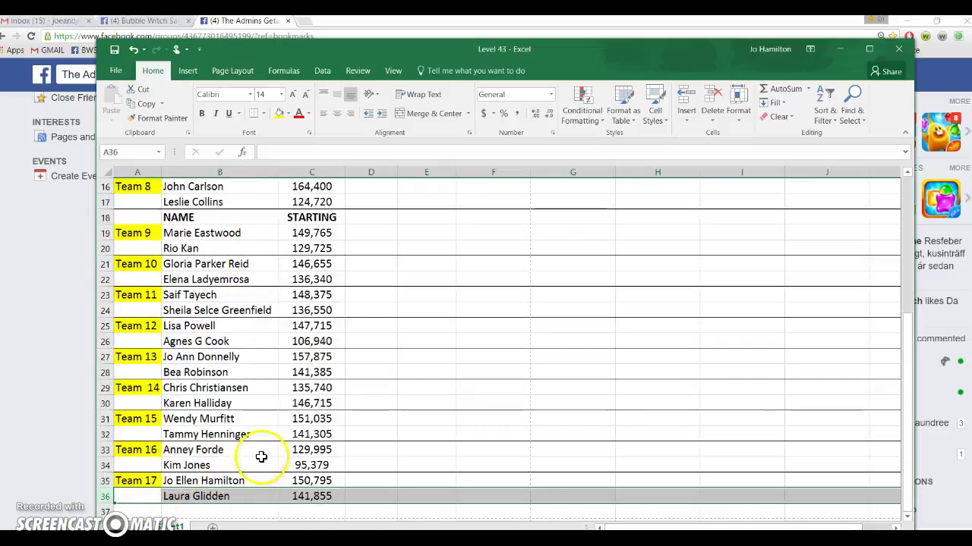
scroll(260, 425, up, 3)
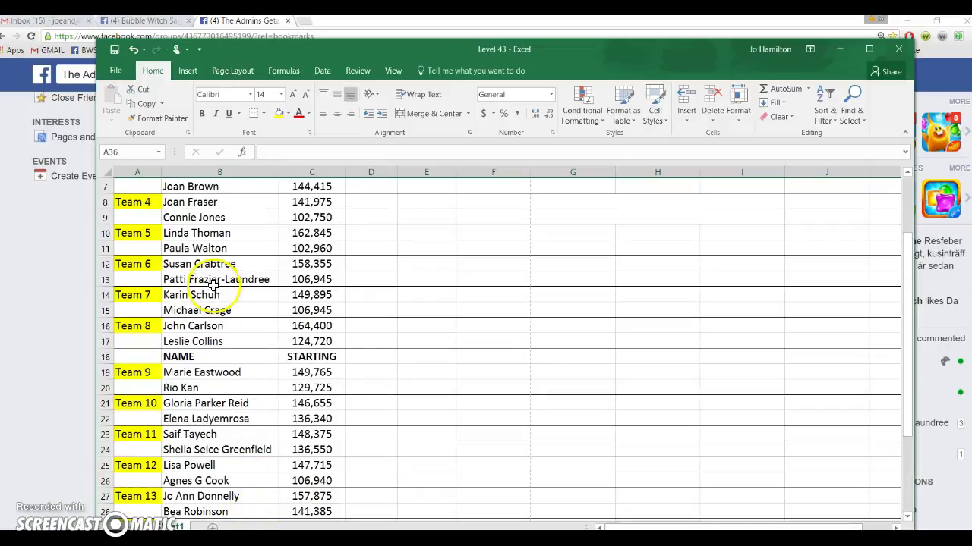
scroll(232, 270, up, 2)
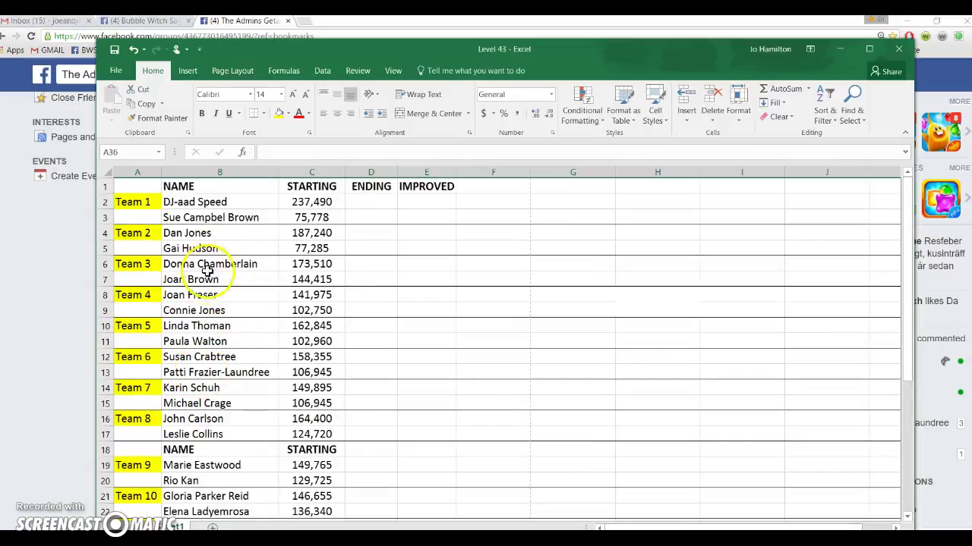
scroll(201, 250, down, 2)
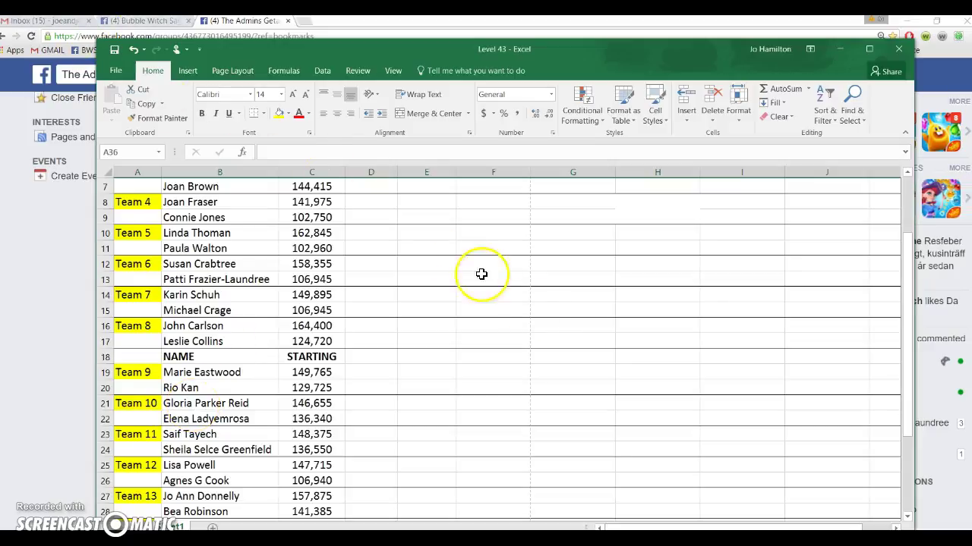
scroll(482, 273, down, 4)
scroll(535, 314, up, 3)
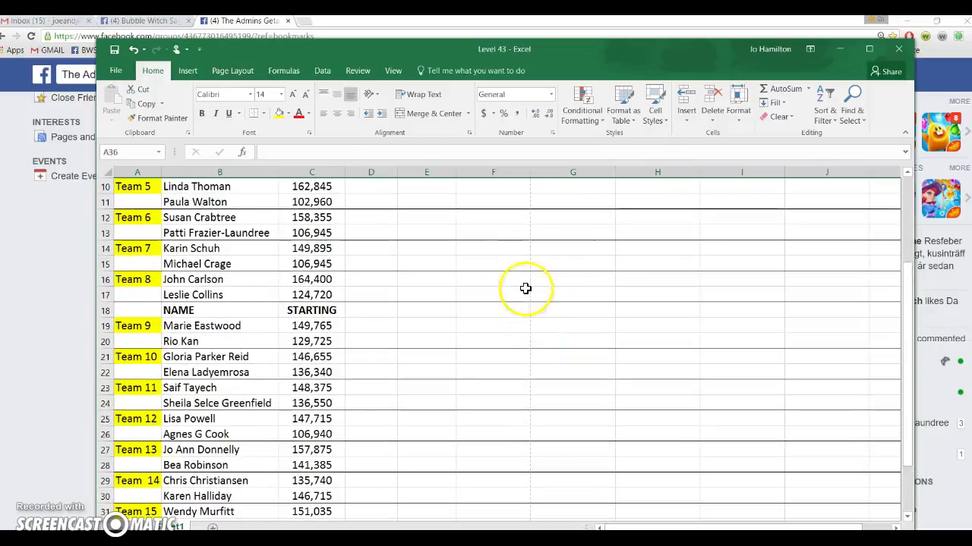
Save the Level 43 roster workbook with File > Save.
click(116, 71)
click(125, 164)
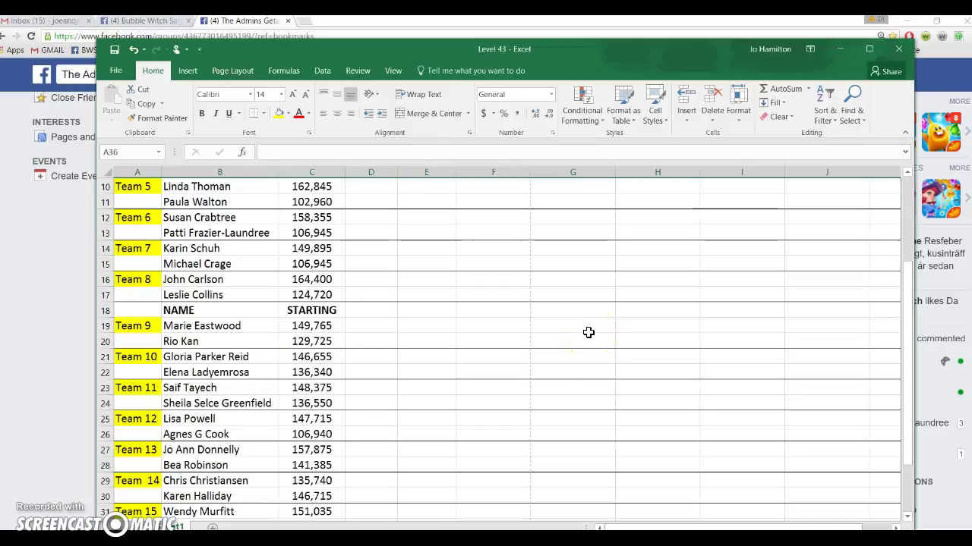
scroll(588, 332, down, 2)
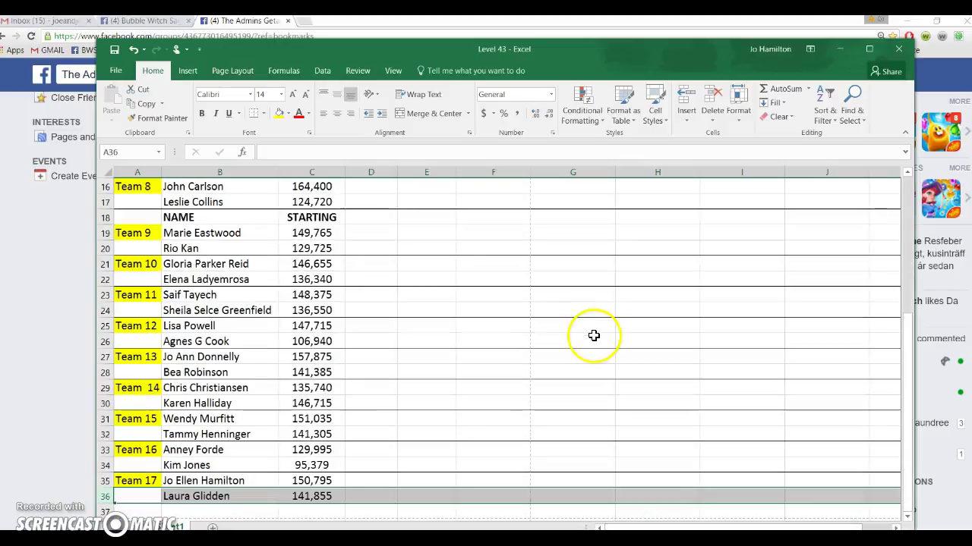
scroll(588, 334, down, 2)
scroll(590, 338, up, 2)
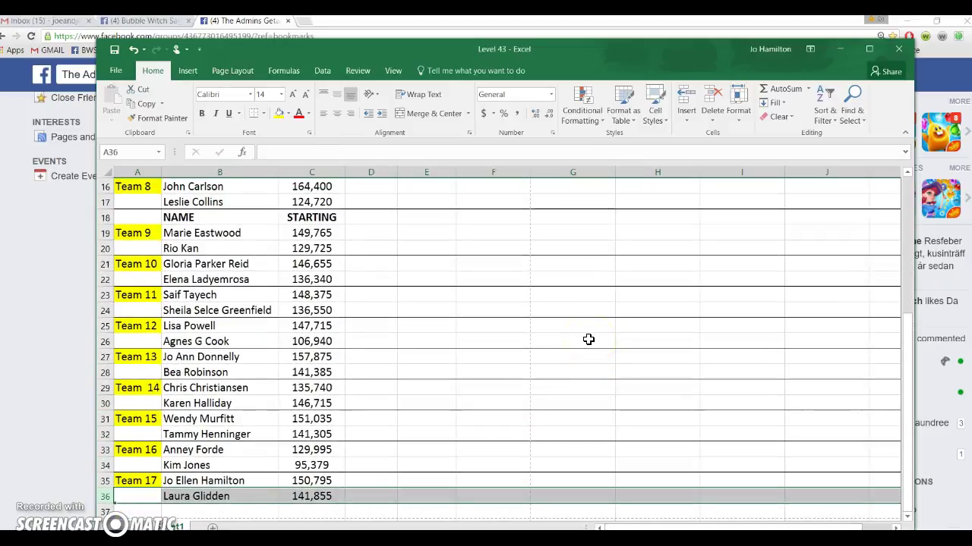